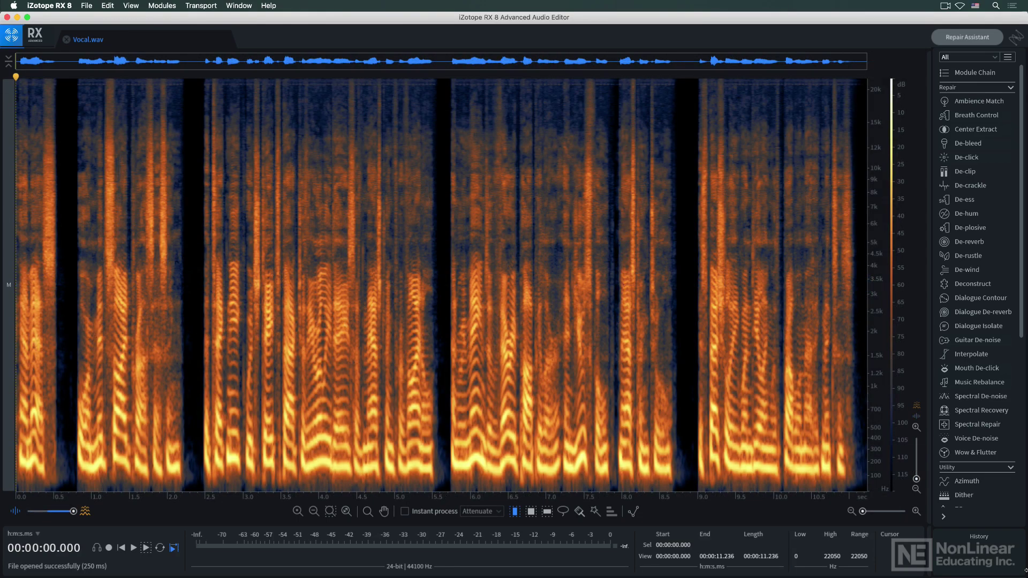
# Step: Slide the display blend toward waveform so Vocal.wav's waveform overlays its spectrogram
pyautogui.moveTo(73, 512)
pyautogui.mouseDown()
pyautogui.moveTo(19, 511)
pyautogui.moveTo(83, 512)
pyautogui.moveTo(50, 512)
pyautogui.moveTo(74, 511)
pyautogui.mouseUp()
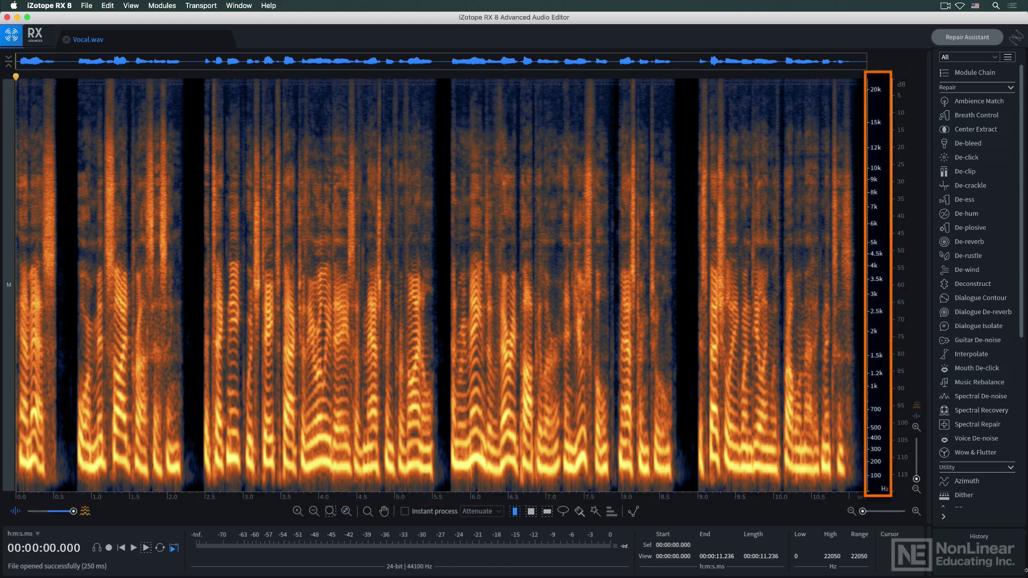
pyautogui.moveTo(73, 511); pyautogui.dragTo(51, 511)
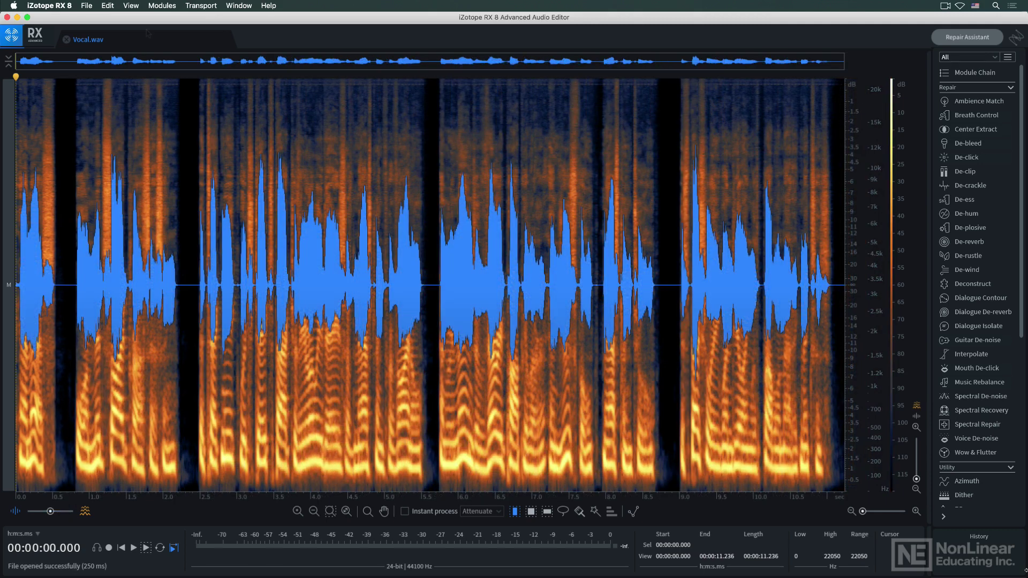
pyautogui.click(132, 6)
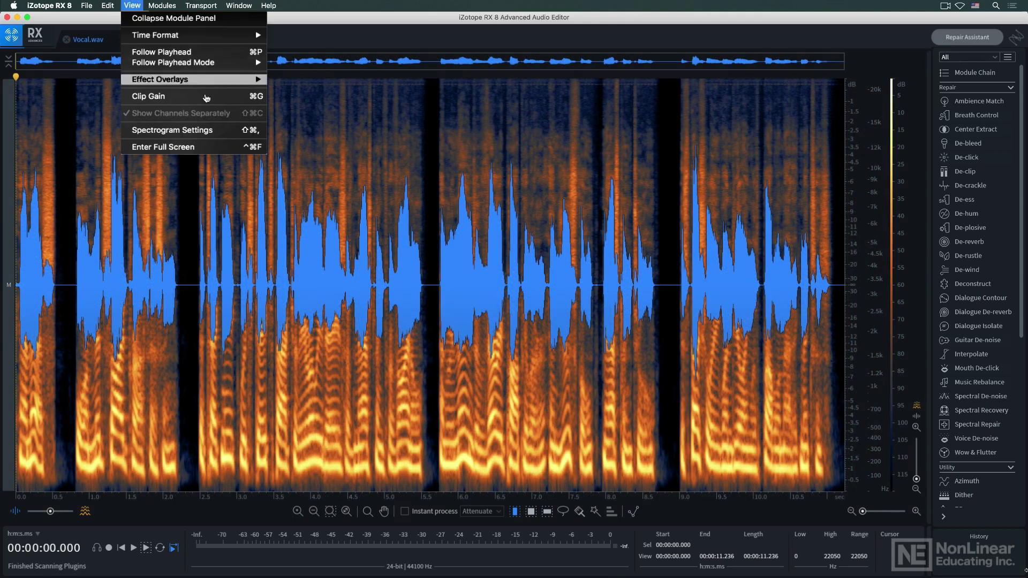
pyautogui.click(230, 130)
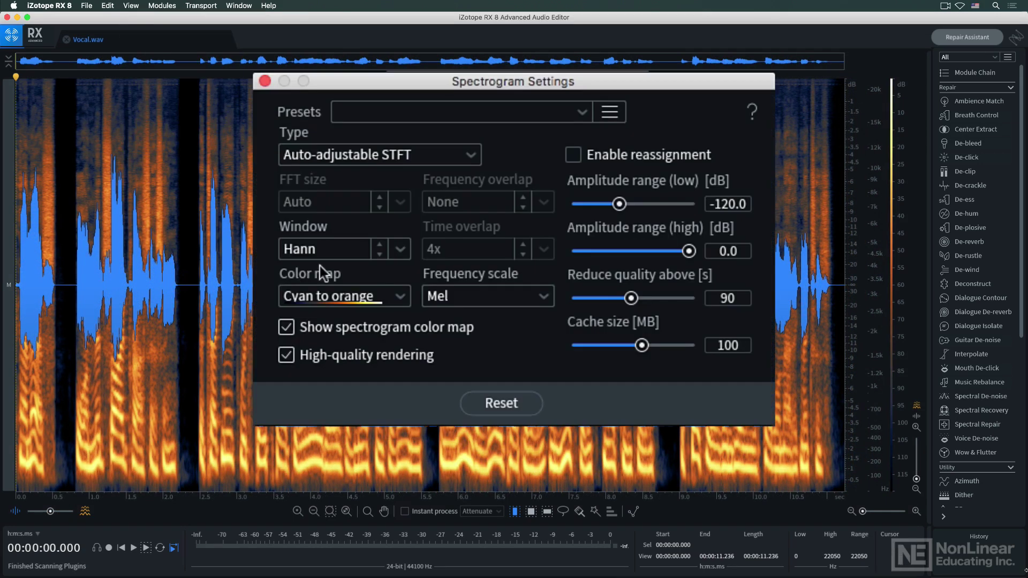
pyautogui.click(397, 295)
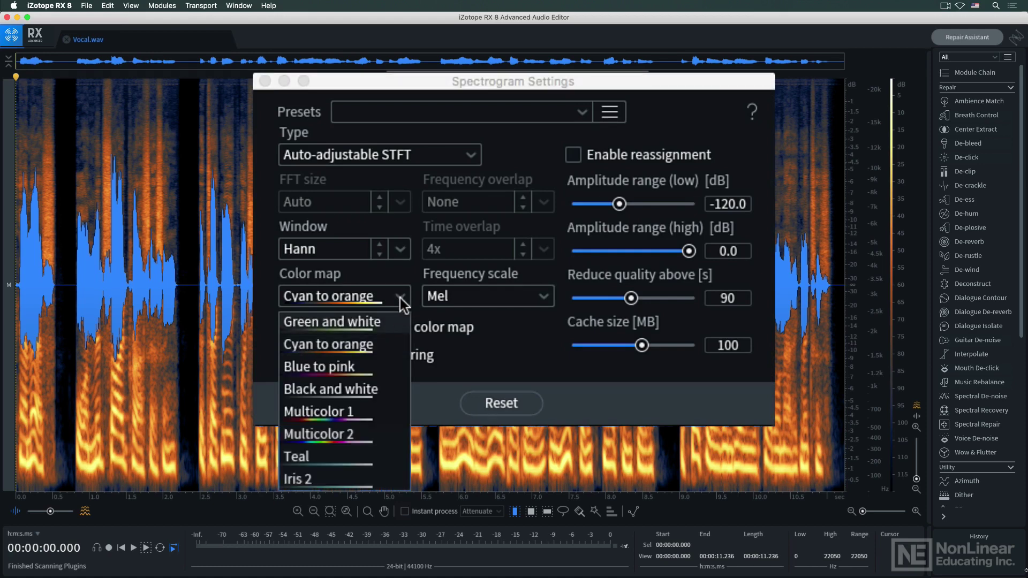
pyautogui.click(400, 295)
pyautogui.click(530, 304)
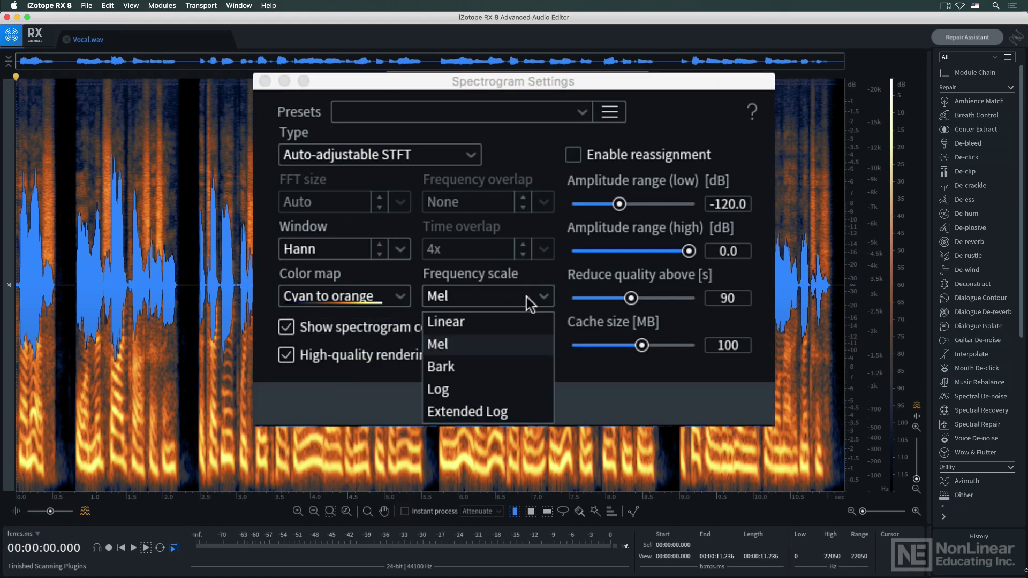
pyautogui.click(530, 305)
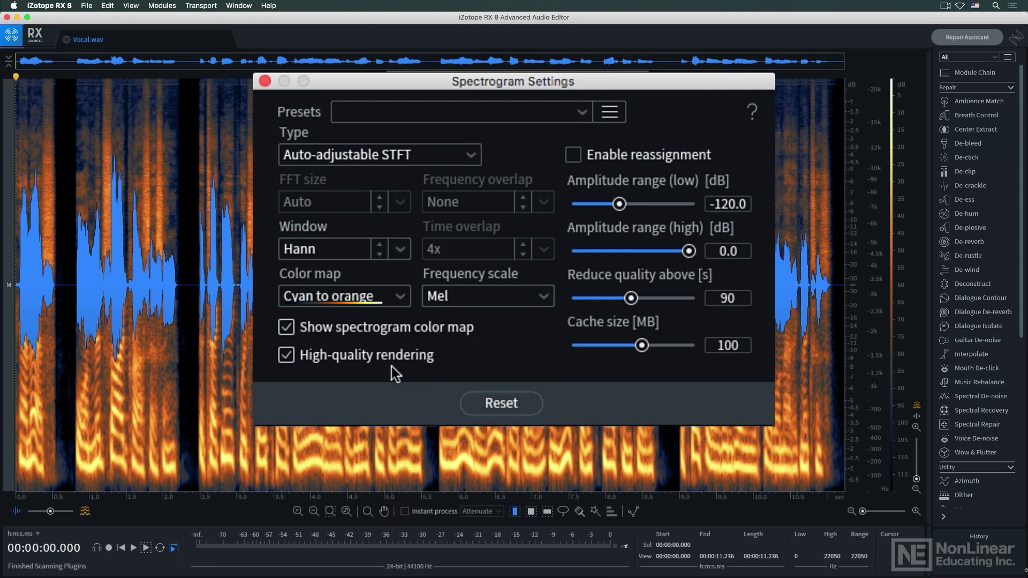
pyautogui.click(265, 81)
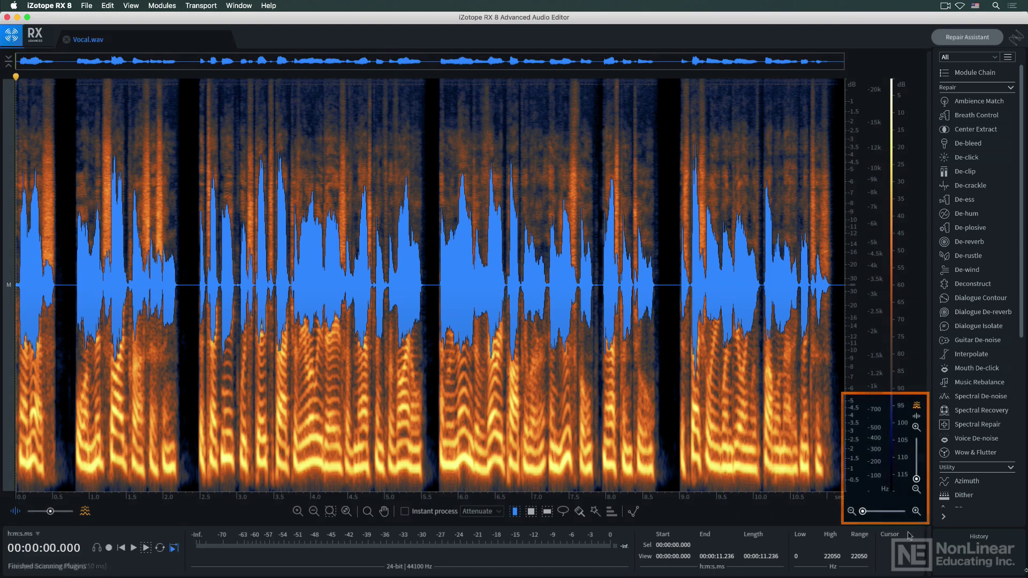
pyautogui.moveTo(862, 511); pyautogui.dragTo(863, 512)
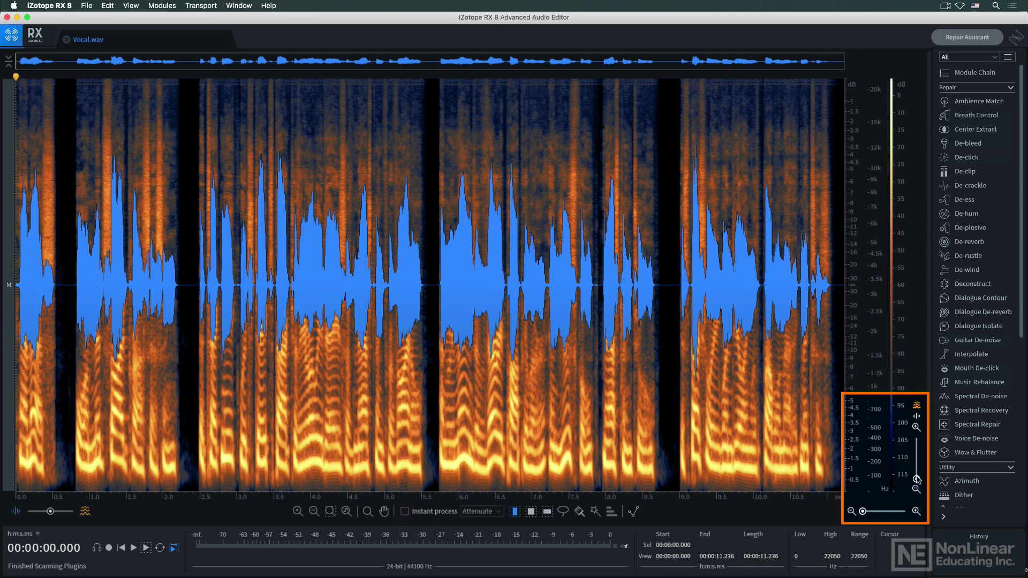
pyautogui.moveTo(916, 479); pyautogui.dragTo(916, 466)
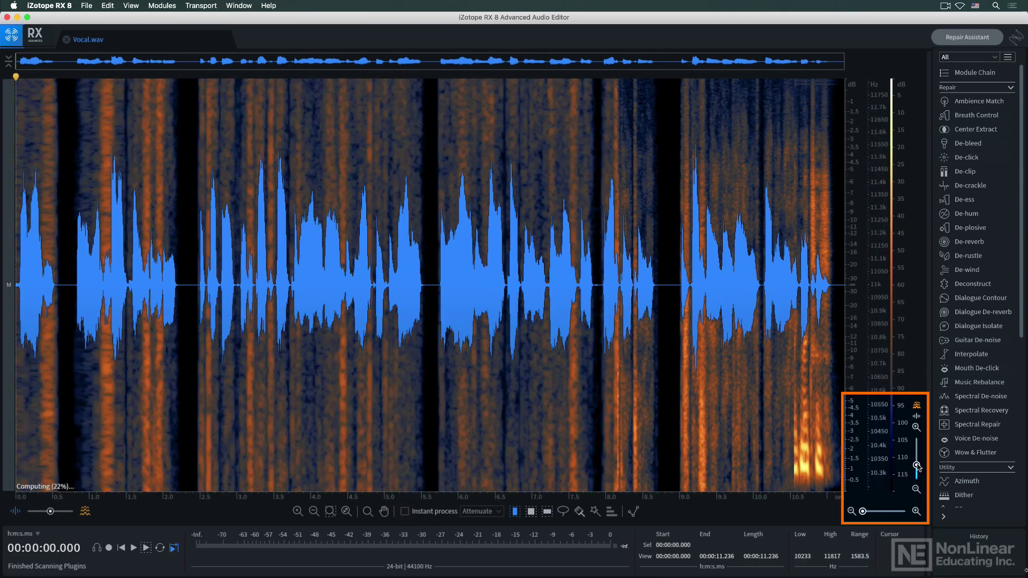
pyautogui.moveTo(917, 465); pyautogui.dragTo(917, 478)
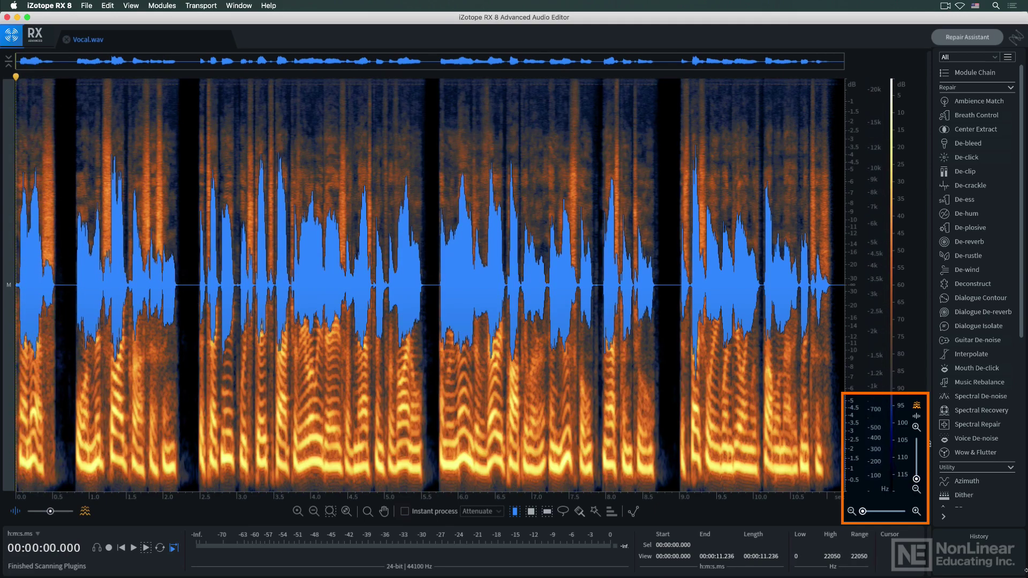
pyautogui.click(916, 416)
pyautogui.moveTo(916, 478); pyautogui.dragTo(917, 474)
pyautogui.moveTo(916, 474); pyautogui.dragTo(917, 477)
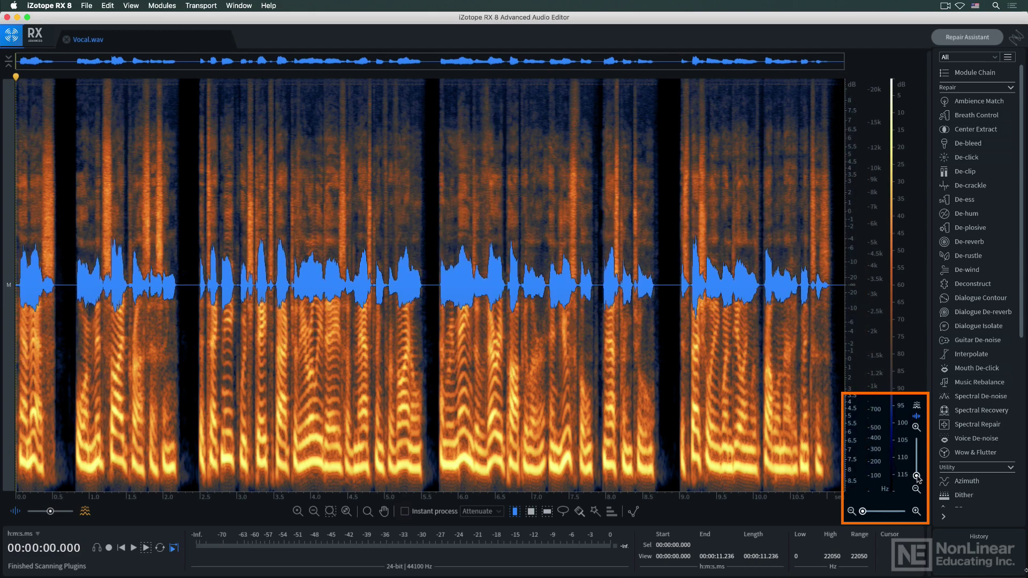
pyautogui.moveTo(917, 477); pyautogui.dragTo(917, 474)
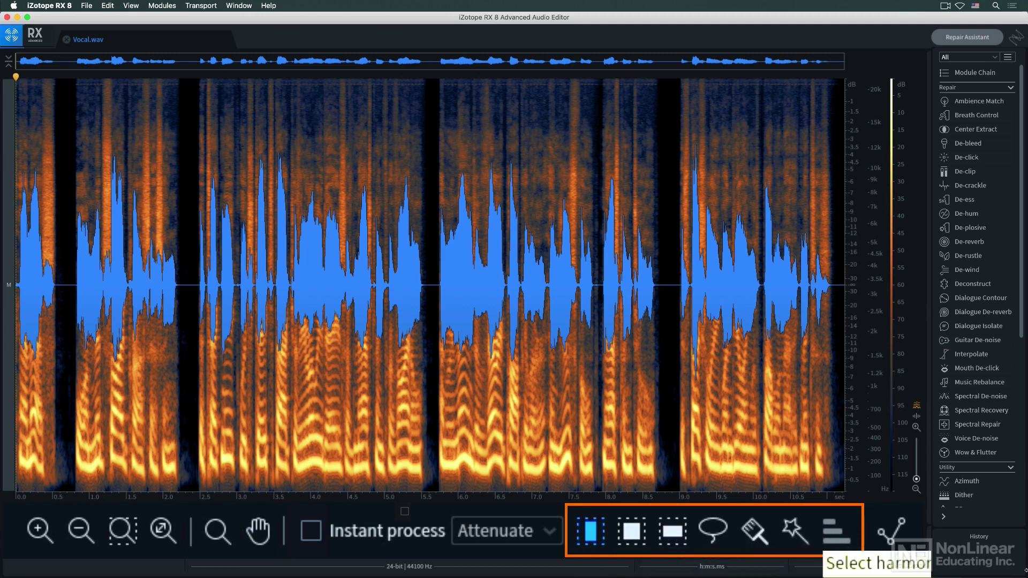
# Step: Select 5.7–6.8 s in time, then a time-frequency box from 3.7 to 6.6 s
pyautogui.moveTo(439, 418); pyautogui.dragTo(522, 417)
pyautogui.press('r')
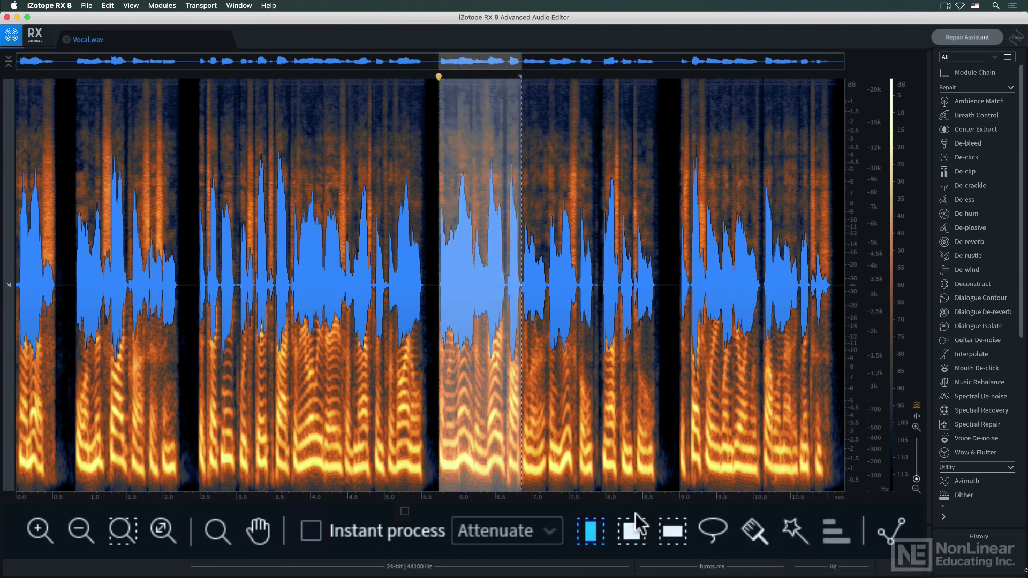
pyautogui.moveTo(291, 200); pyautogui.dragTo(510, 359)
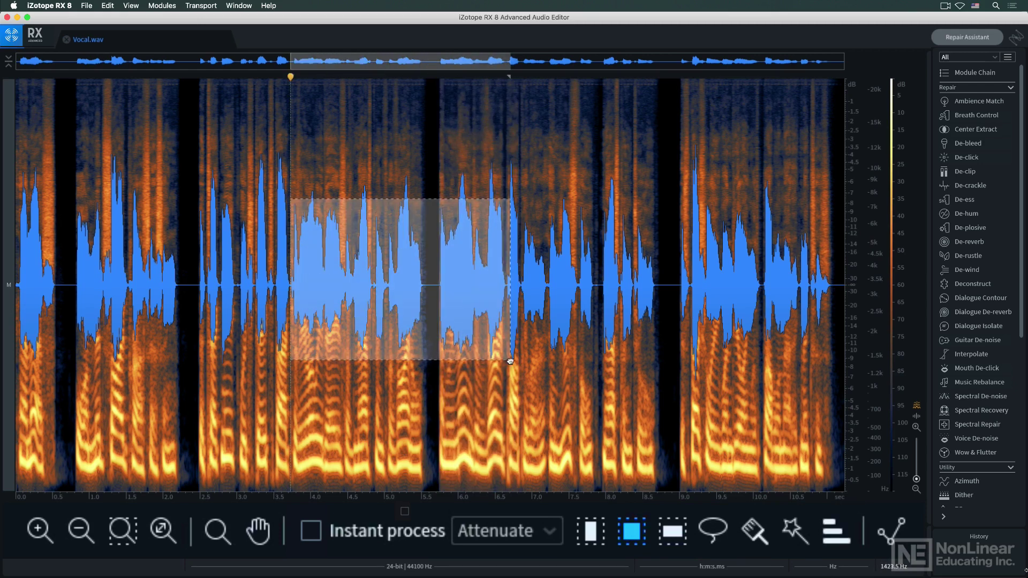
# Step: Lasso the low harmonics around 5 seconds, then return to plain time selection
pyautogui.click(711, 530)
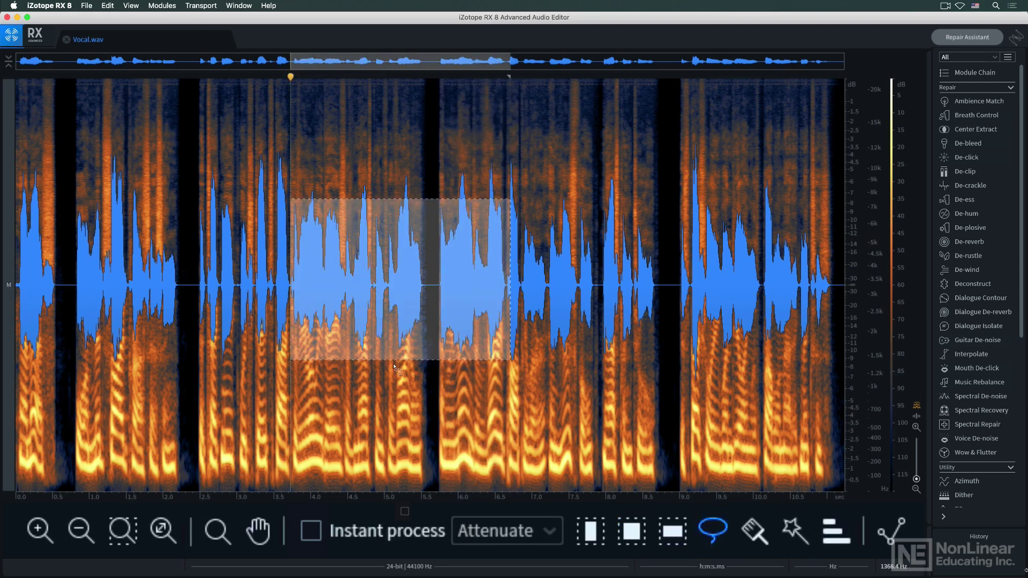
pyautogui.moveTo(392, 365)
pyautogui.mouseDown()
pyautogui.moveTo(396, 458)
pyautogui.moveTo(437, 477)
pyautogui.moveTo(437, 378)
pyautogui.moveTo(405, 356)
pyautogui.mouseUp()
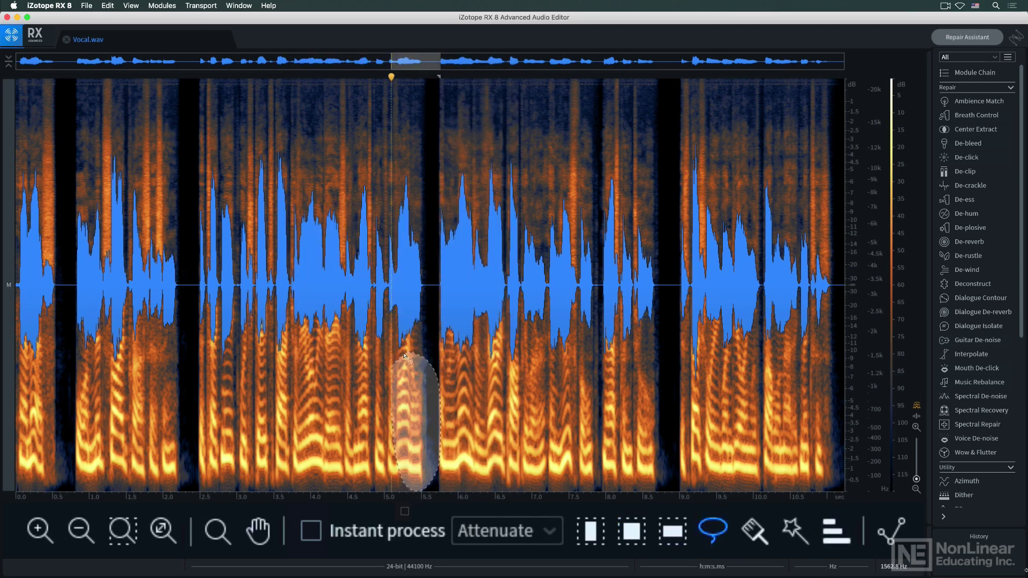
pyautogui.click(591, 530)
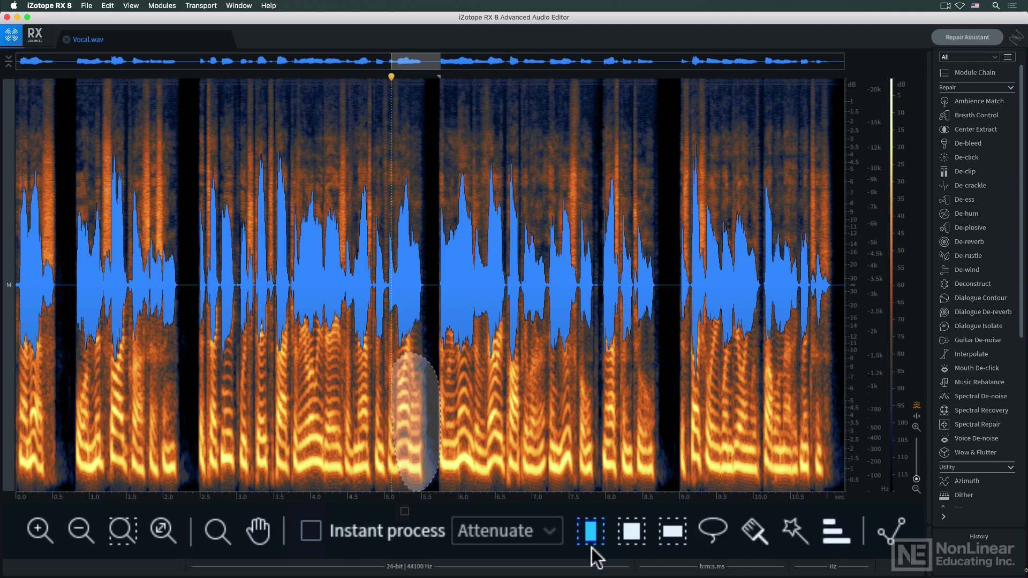
# Step: Select 5.6–6.7 s, try Instant process with Attenuate, then turn it back off
pyautogui.moveTo(439, 316); pyautogui.dragTo(521, 316)
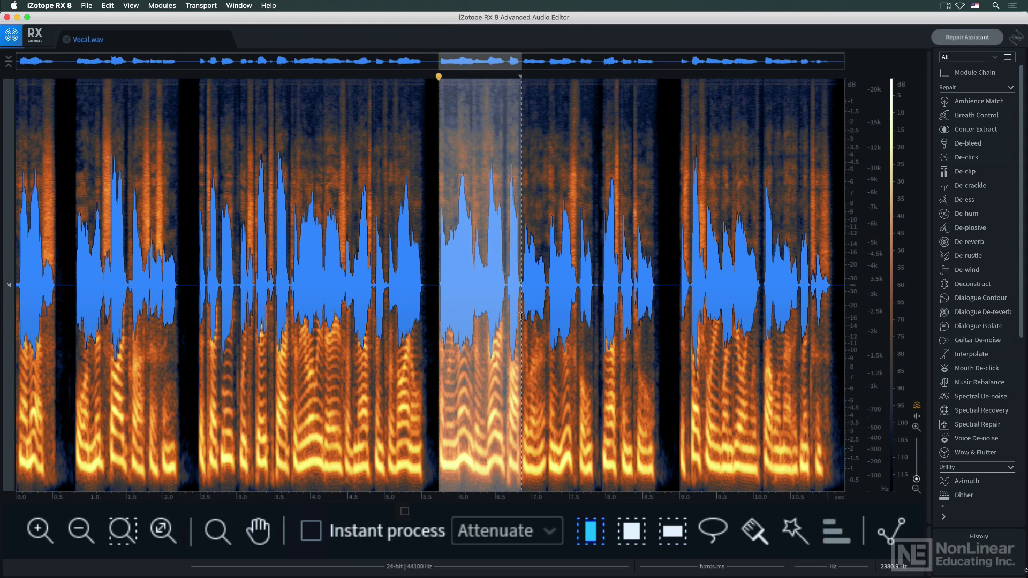
pyautogui.click(311, 530)
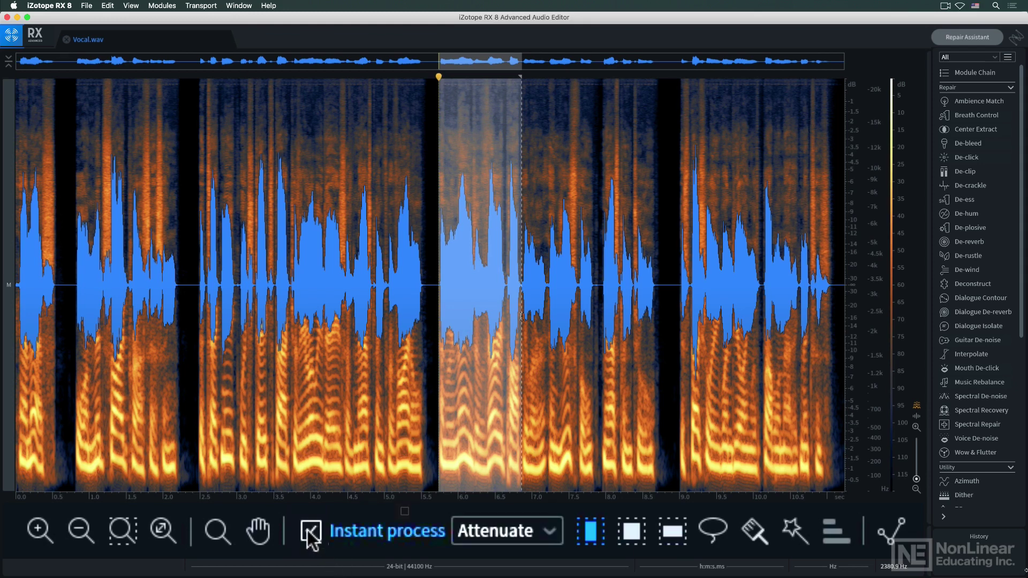
pyautogui.click(554, 530)
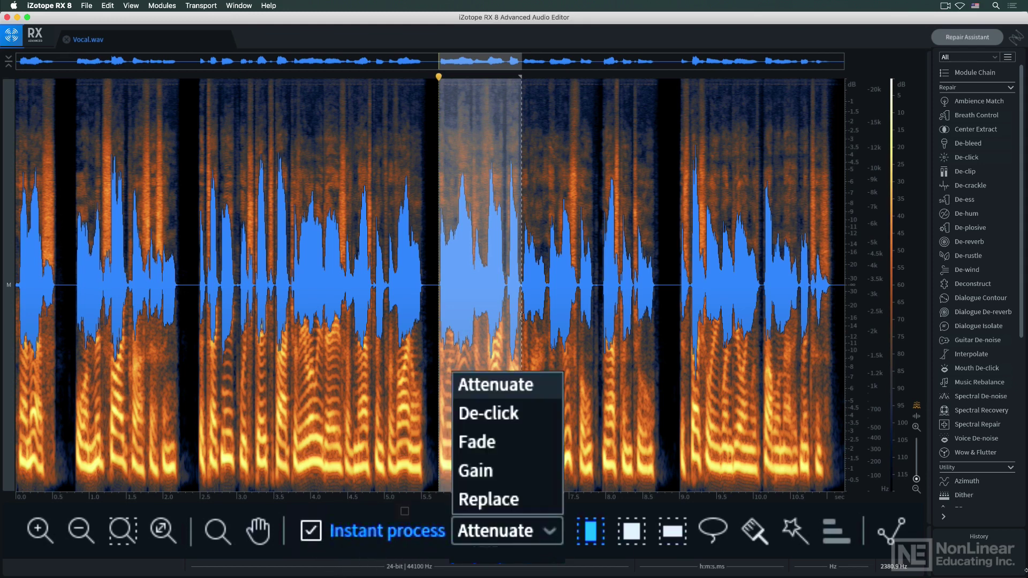
pyautogui.click(555, 531)
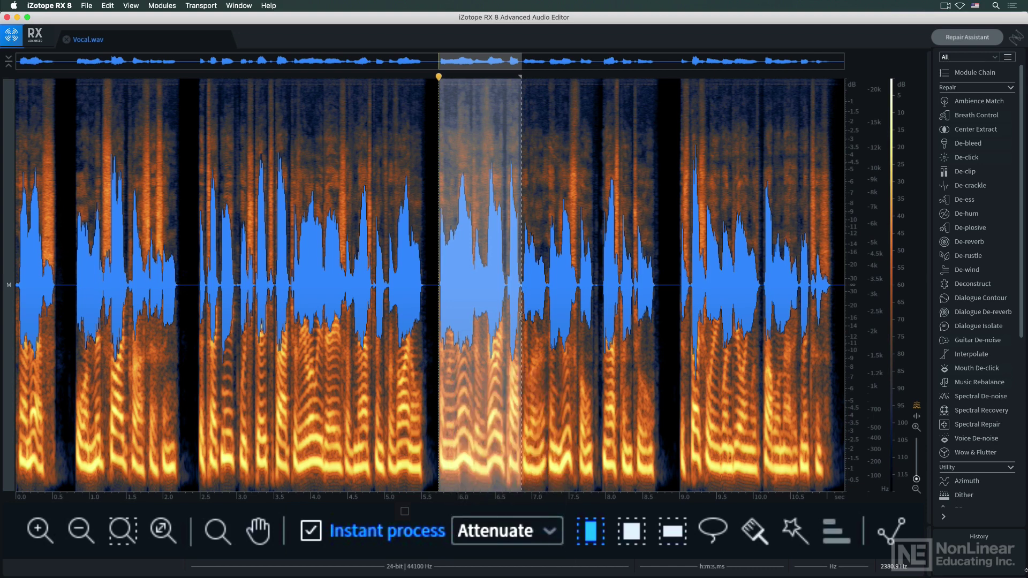
pyautogui.click(311, 531)
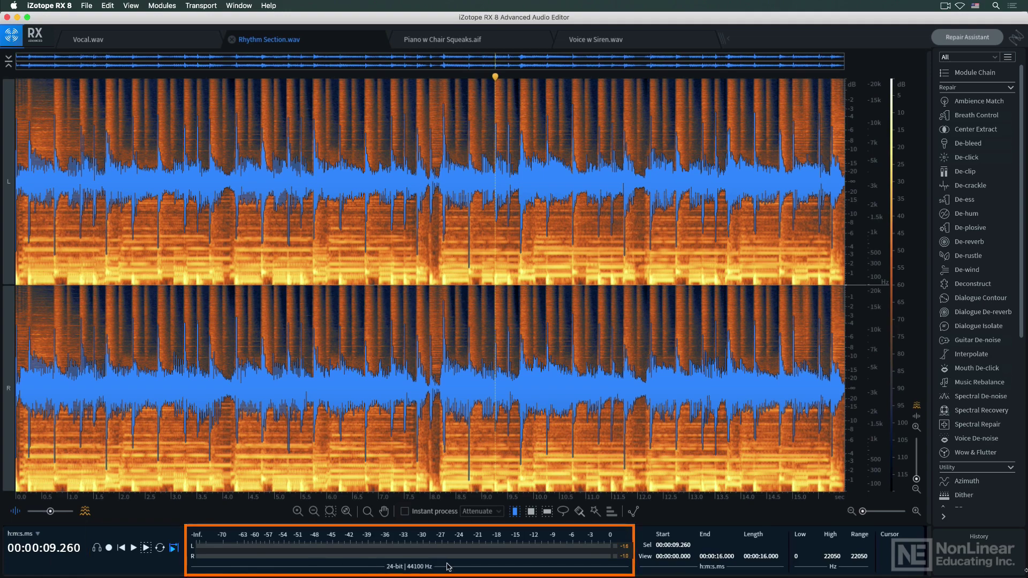
# Step: Play Rhythm Section.wav from the start, stop it, and return the playhead to the beginning
pyautogui.press('Home')
pyautogui.press('space')
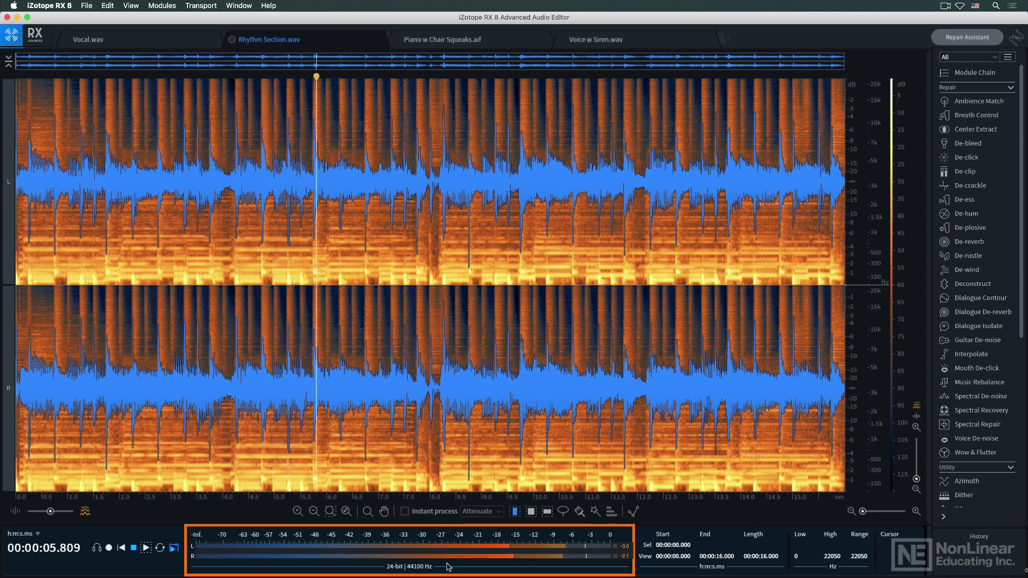
pyautogui.press('space')
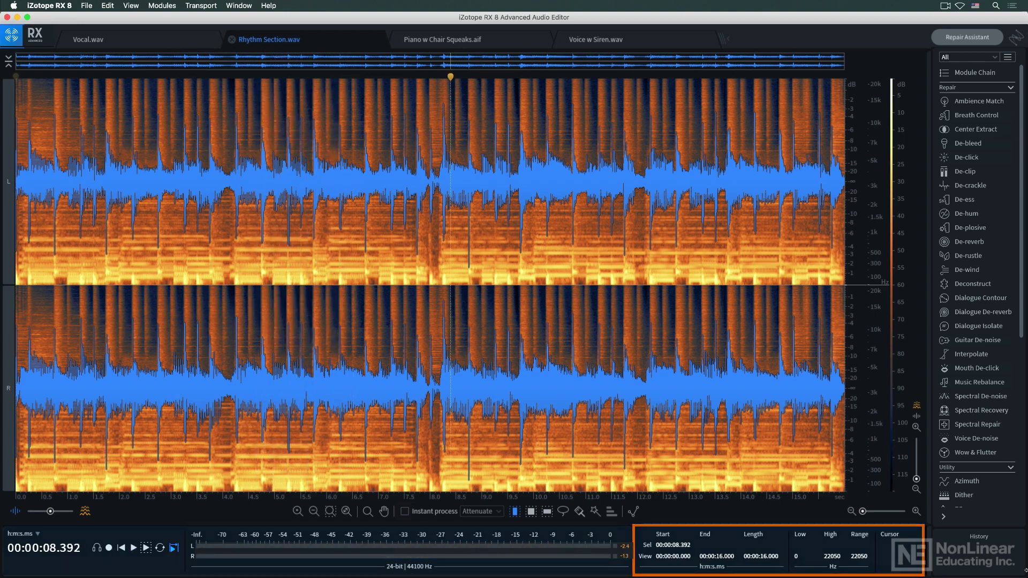
pyautogui.press('Home')
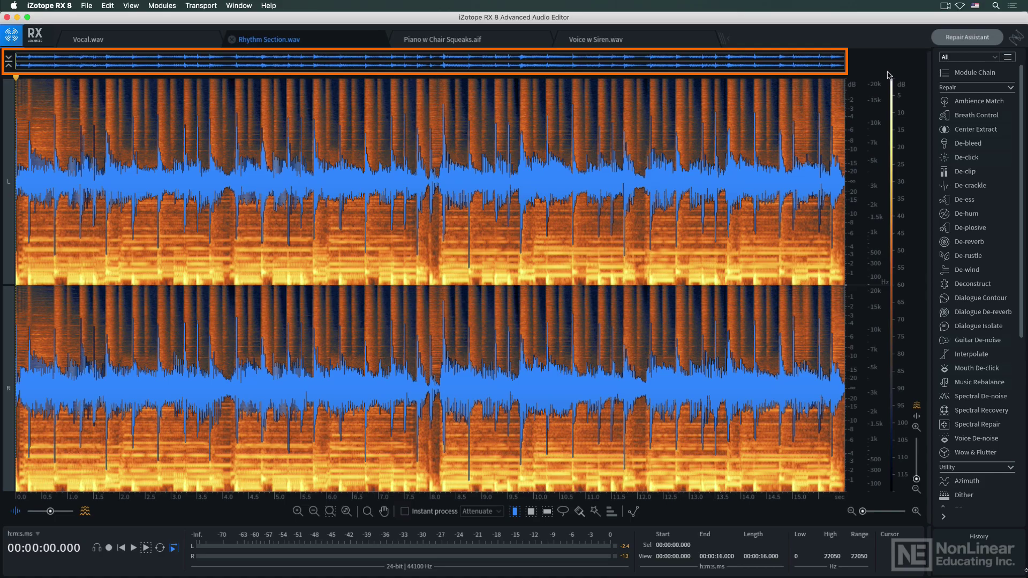
# Step: Zoom in on the time range, then toggle Composite View on and back off
pyautogui.moveTo(843, 61)
pyautogui.mouseDown()
pyautogui.moveTo(567, 63)
pyautogui.moveTo(845, 63)
pyautogui.mouseUp()
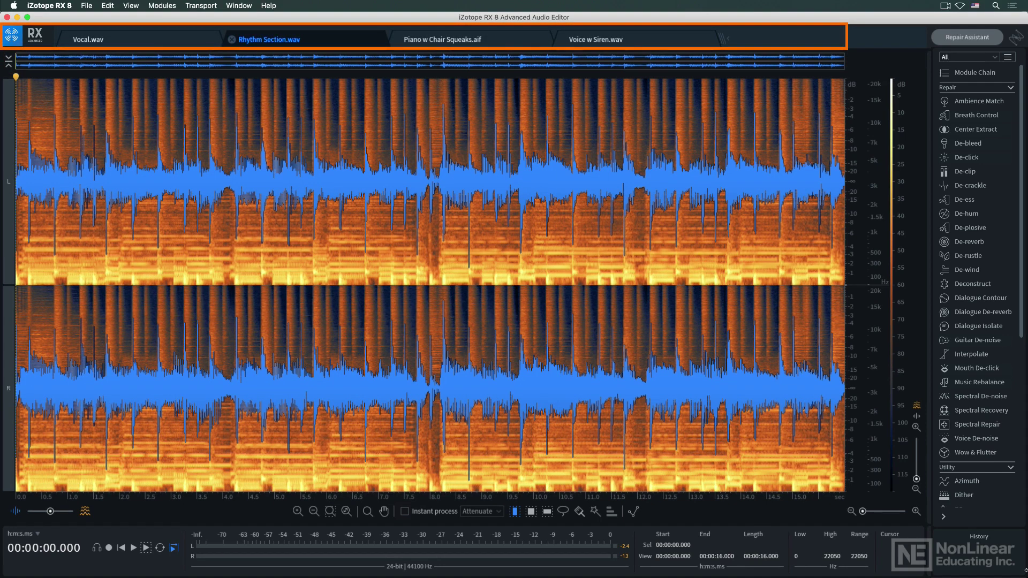
pyautogui.click(724, 39)
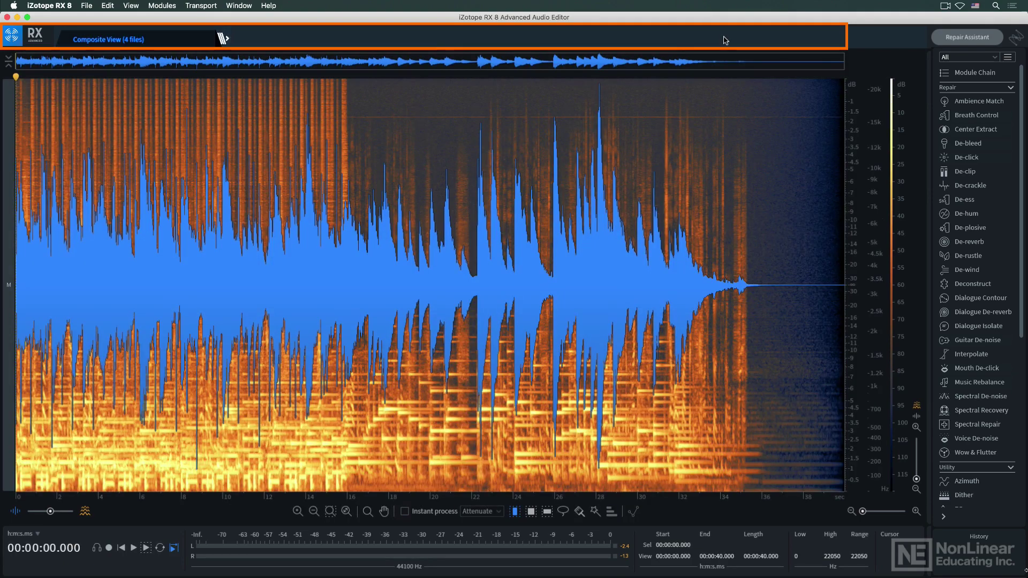
pyautogui.click(222, 39)
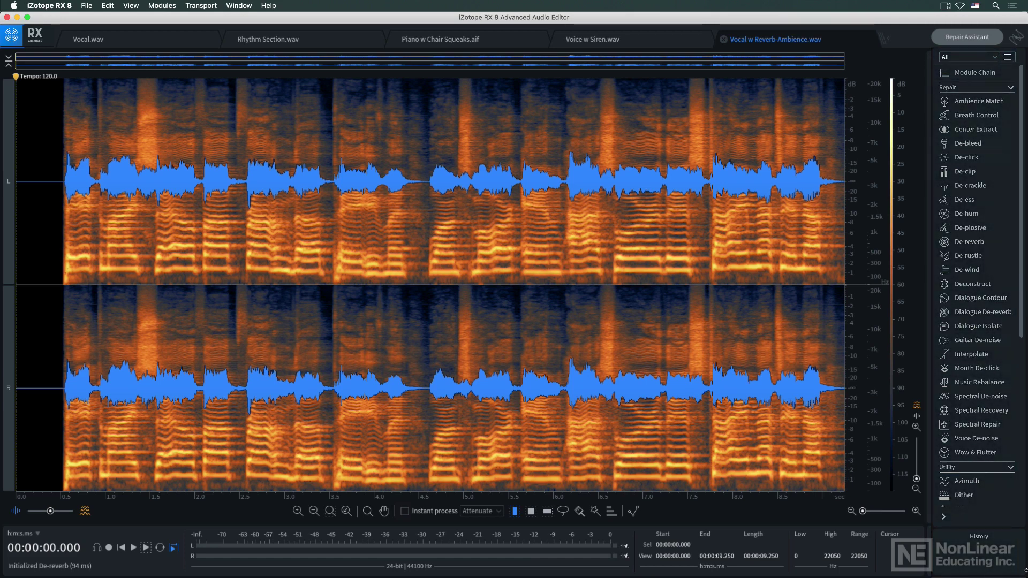
# Step: Have De-reverb learn the recording's reverb profile and preview the processed audio
pyautogui.click(396, 126)
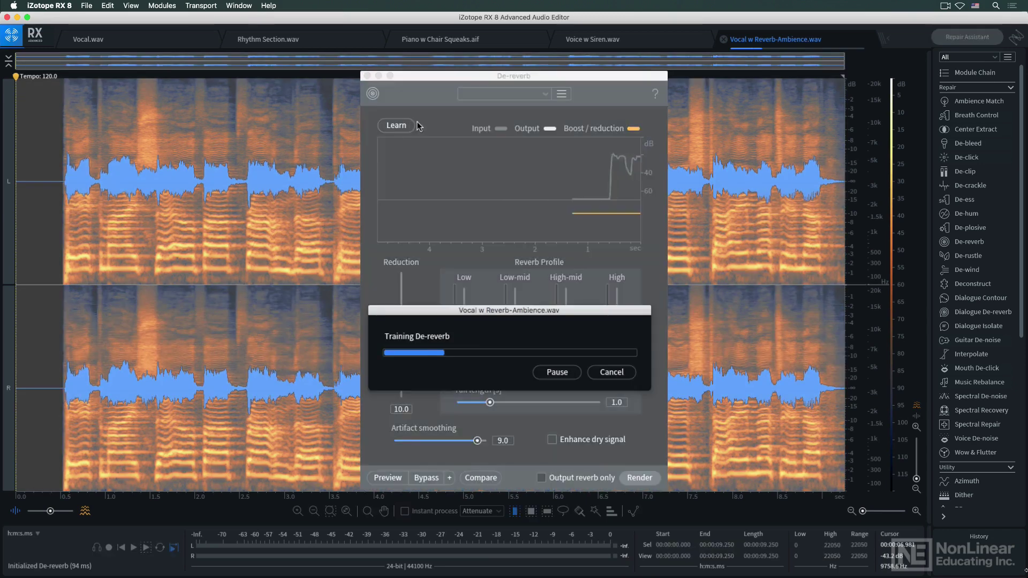
pyautogui.click(403, 479)
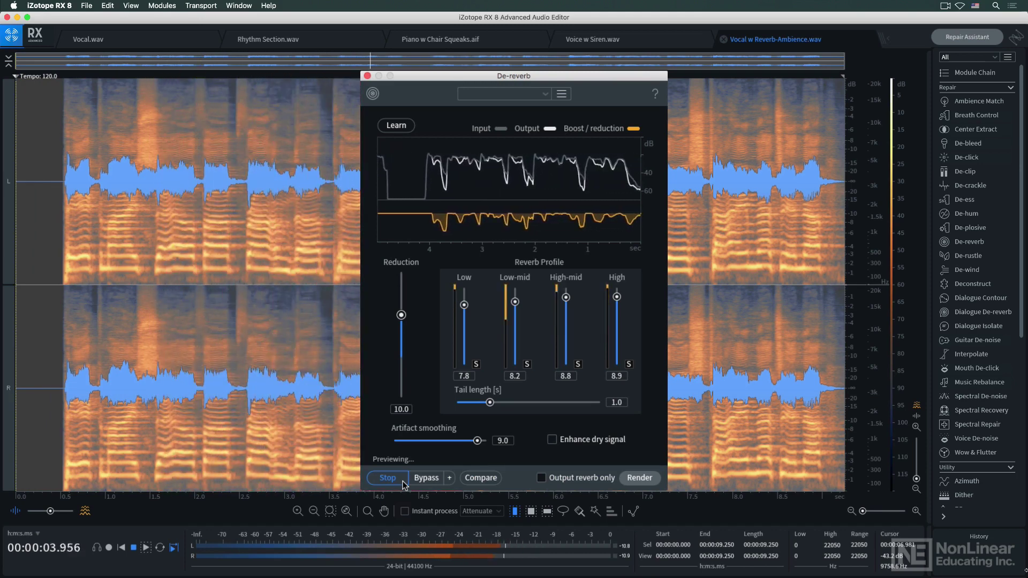
pyautogui.click(388, 477)
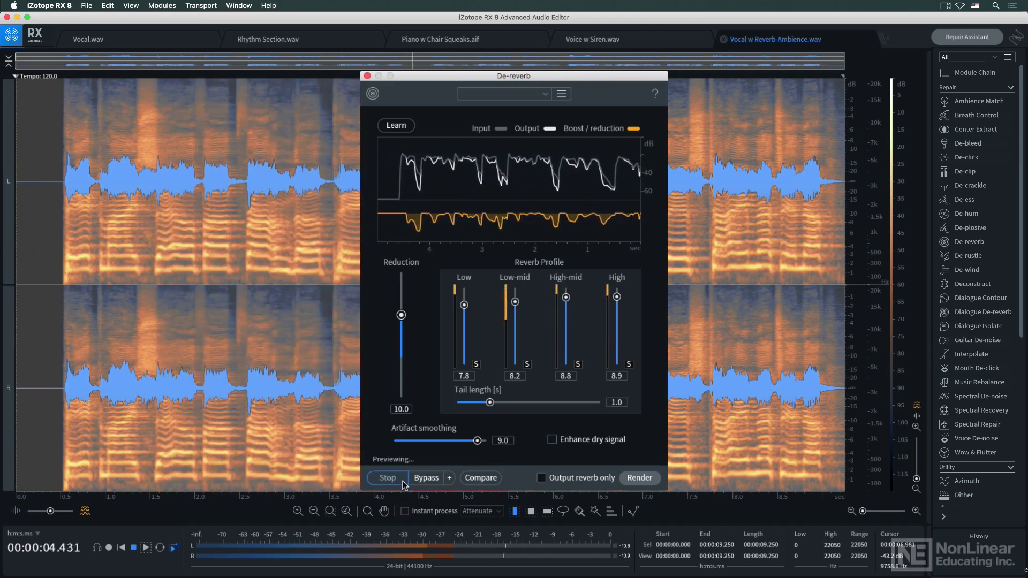
# Step: Compare against De-reverb: Settings 1, then render De-reverb onto the recording
pyautogui.click(482, 479)
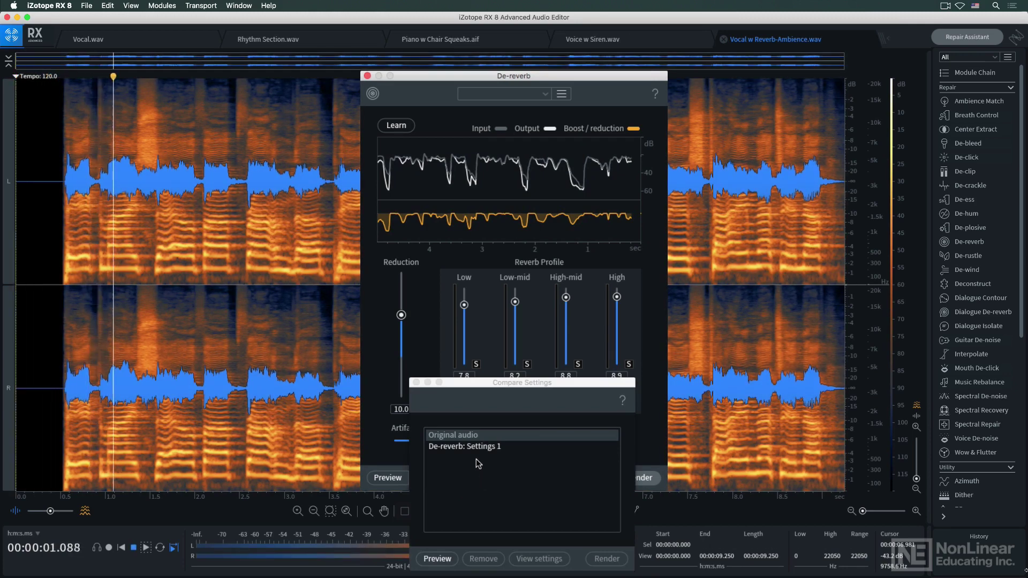
pyautogui.click(479, 448)
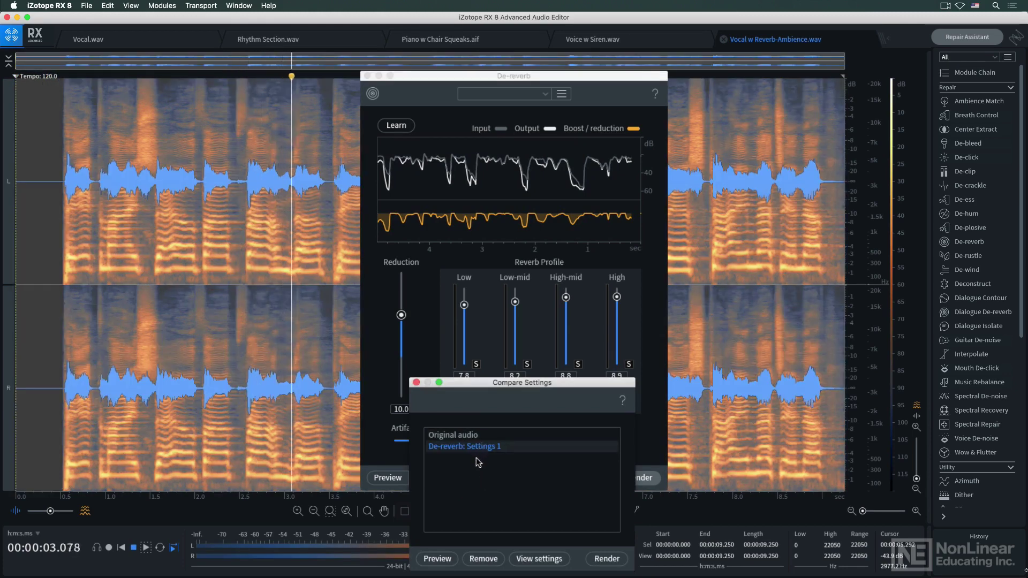
pyautogui.press('space')
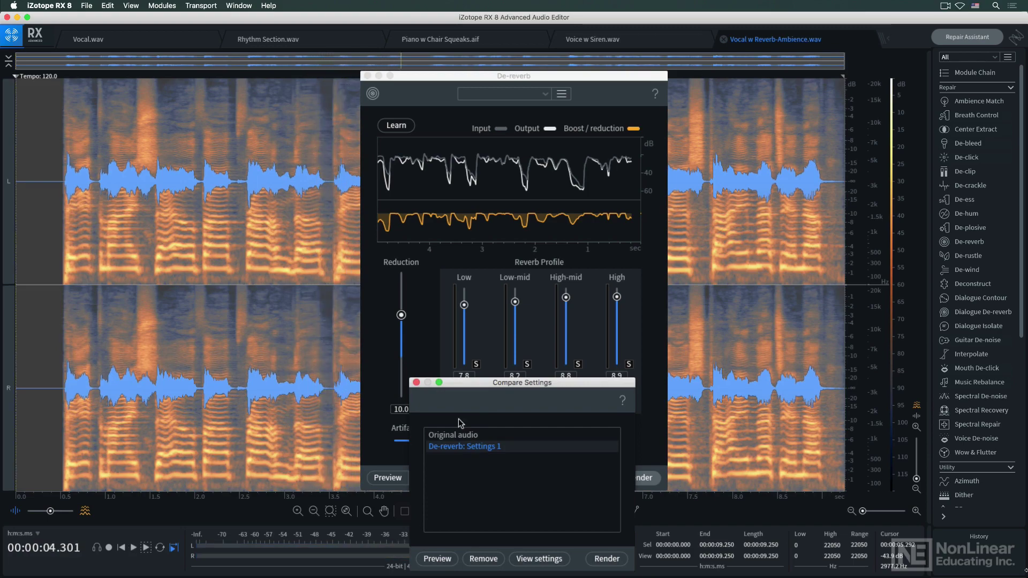
pyautogui.click(416, 383)
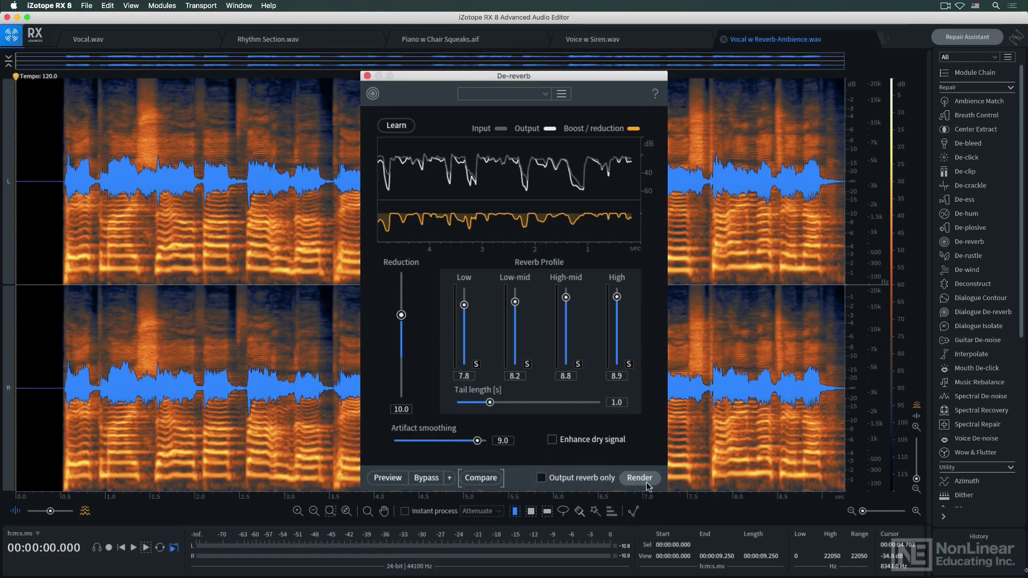
pyautogui.click(640, 477)
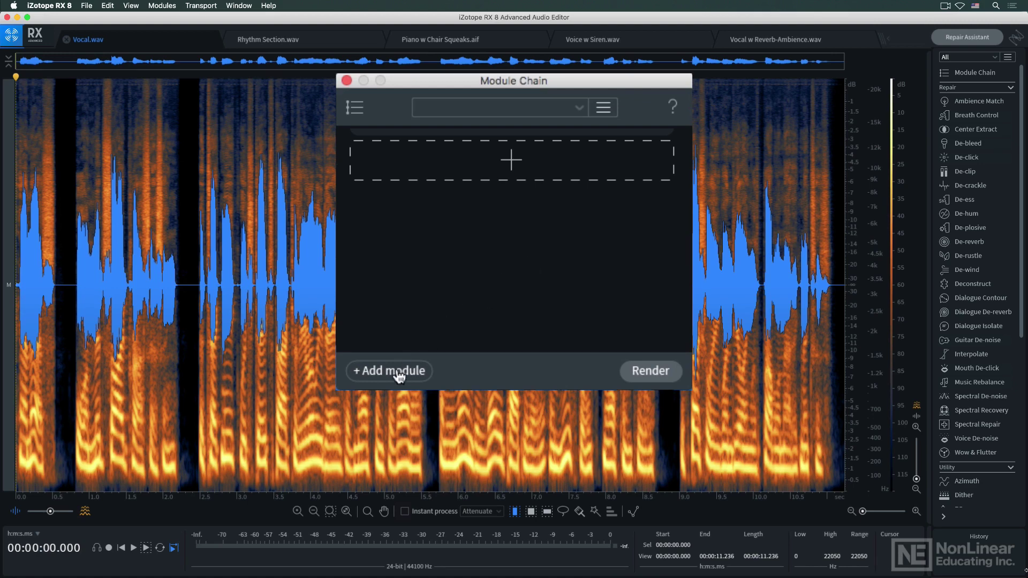
# Step: Chain De-ess, De-plosive and Breath Control, with De-plosive moved to the top
pyautogui.click(399, 374)
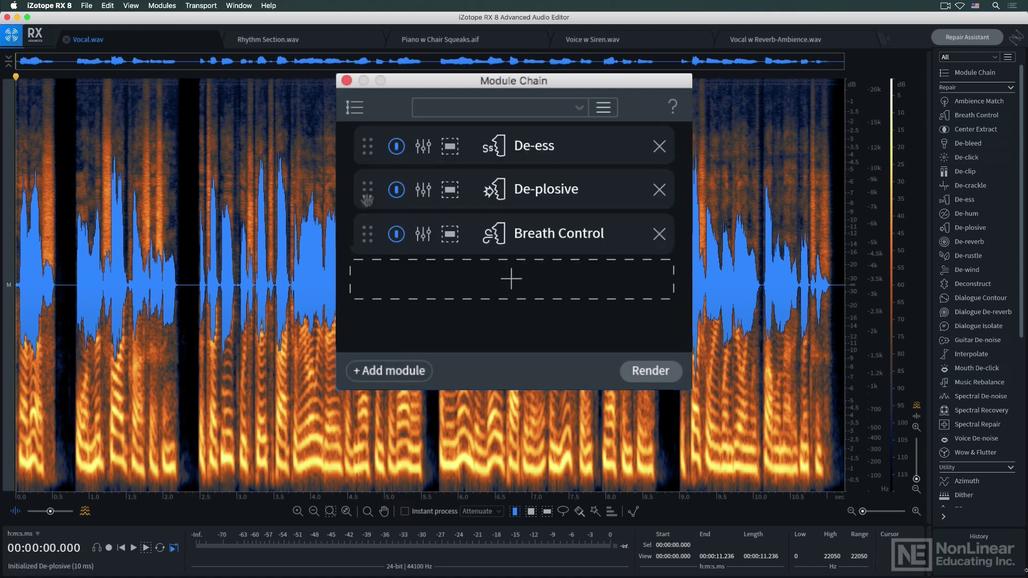
pyautogui.moveTo(367, 199); pyautogui.dragTo(367, 156)
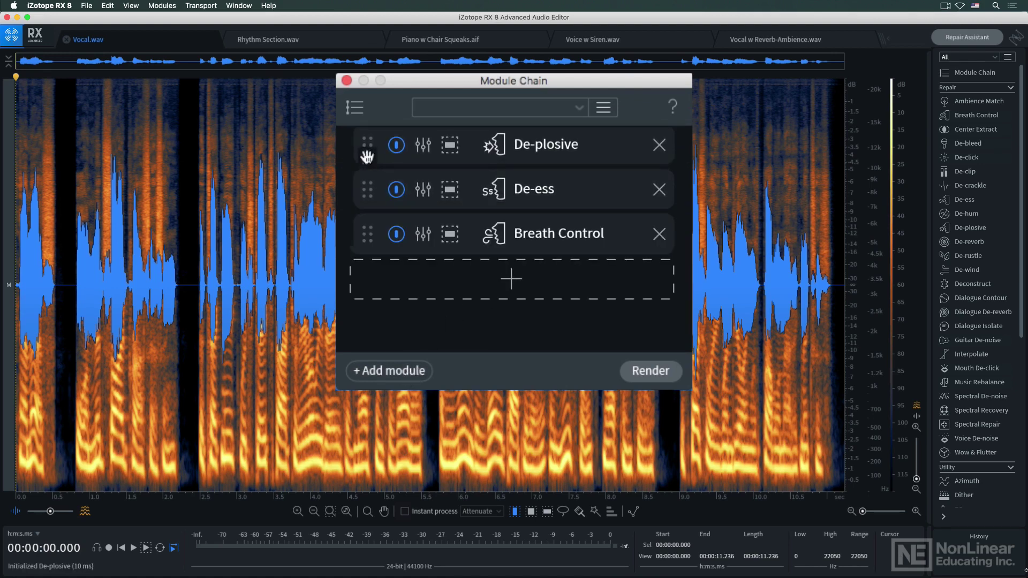
pyautogui.click(401, 151)
pyautogui.click(401, 150)
pyautogui.click(423, 145)
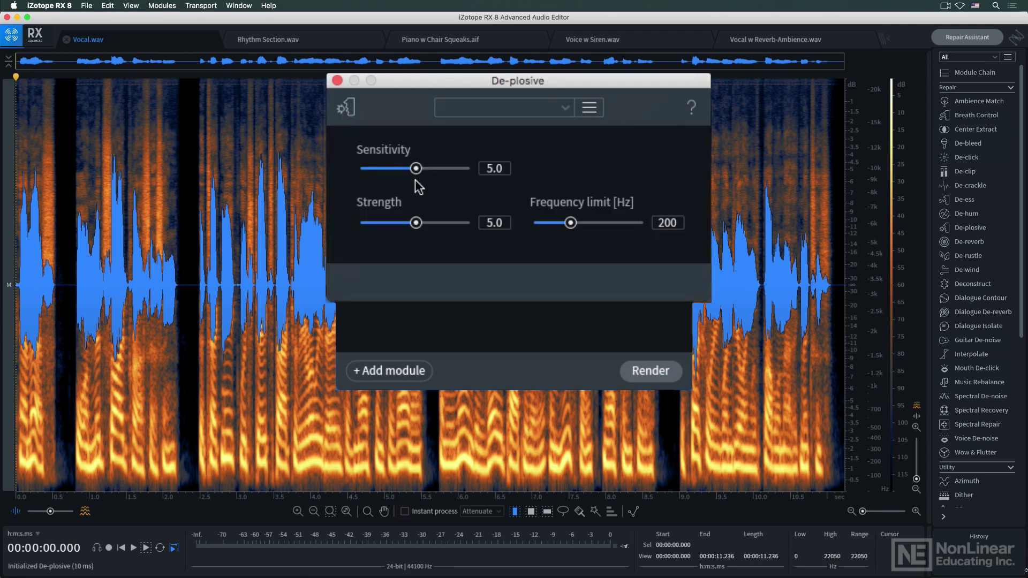
pyautogui.click(337, 80)
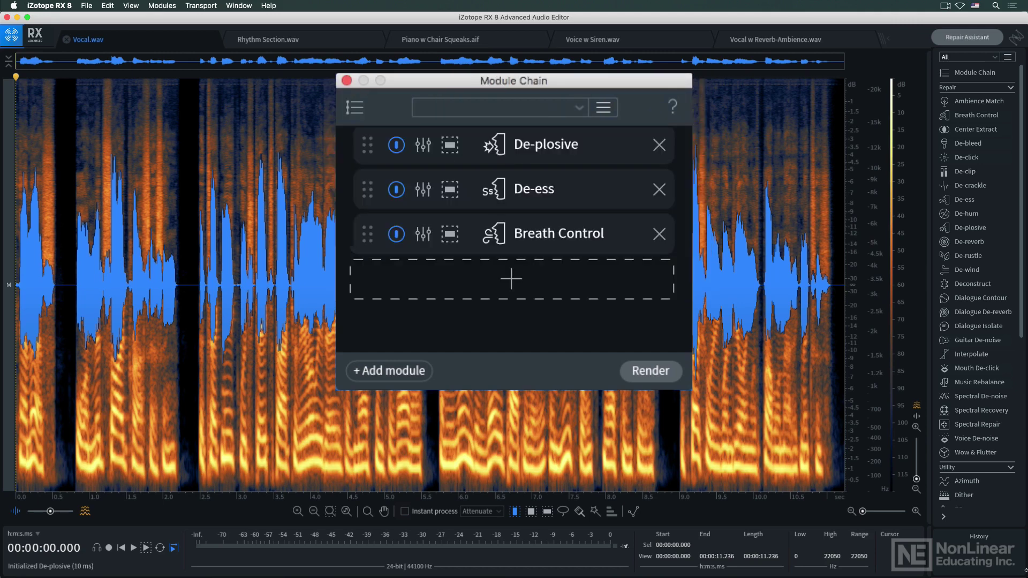
# Step: Save the module chain as a new preset named 'Vocal Chain #1'
pyautogui.click(603, 107)
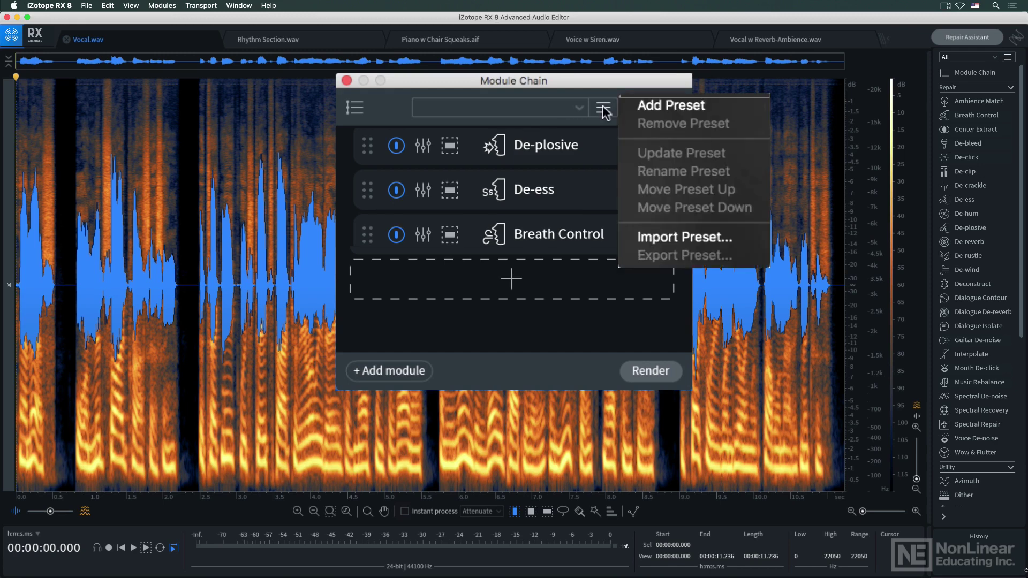
pyautogui.click(731, 111)
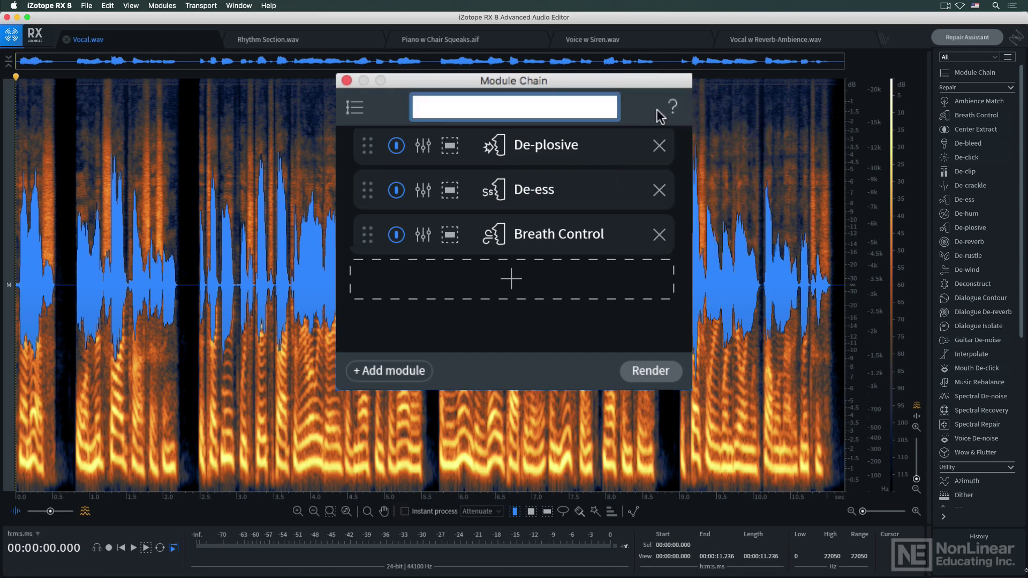
pyautogui.write('Vocal Cha')
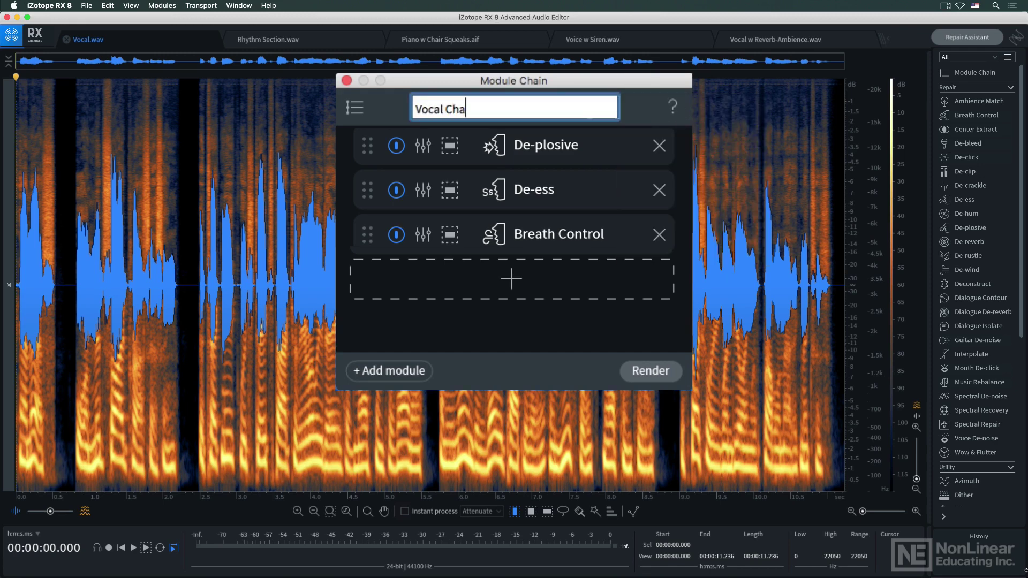
pyautogui.write('in #1')
pyautogui.press('Return')
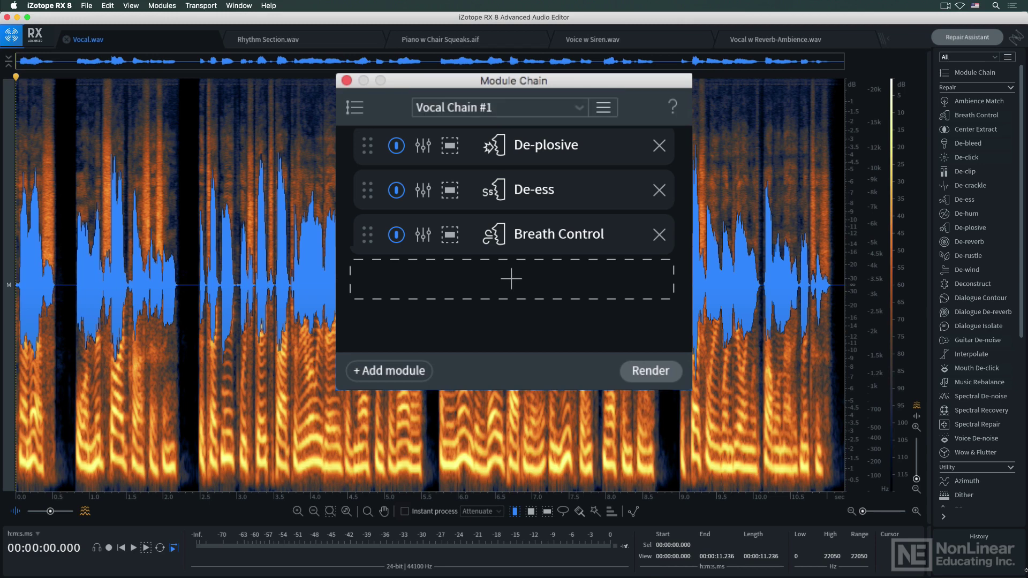
pyautogui.click(50, 5)
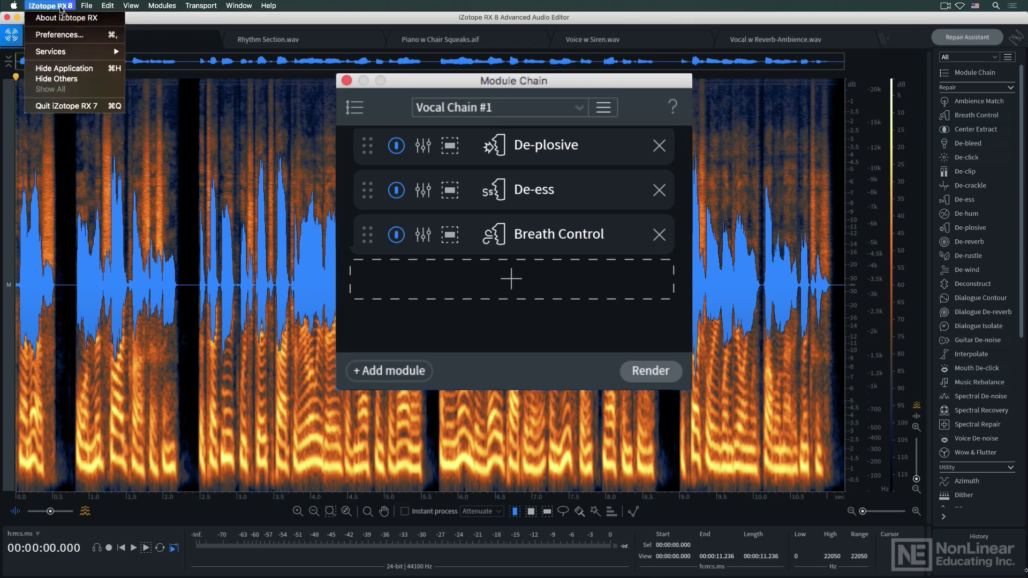
# Step: Look over Preferences, the Module Chain help, and the File > Export format options
pyautogui.click(88, 35)
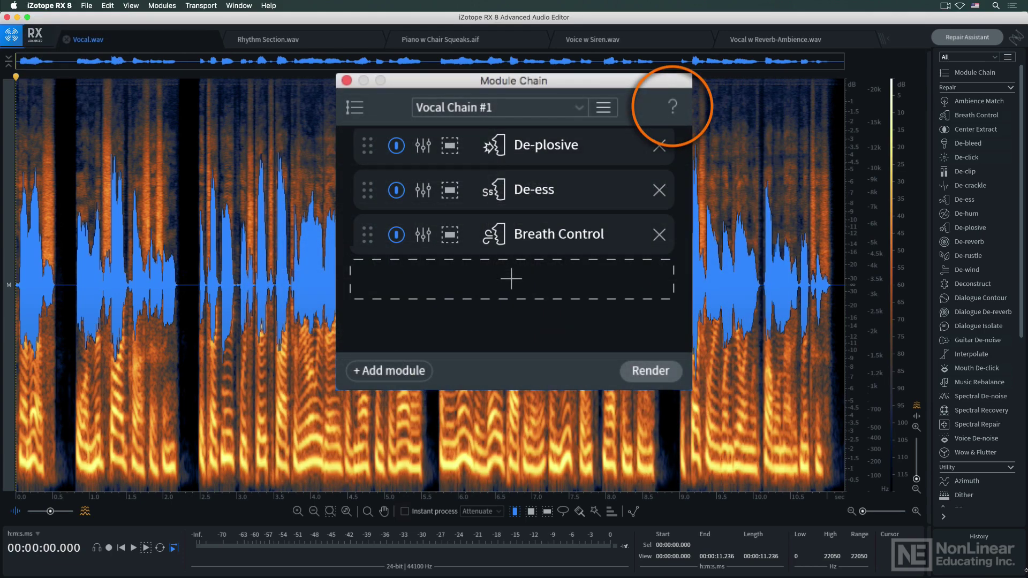
pyautogui.click(673, 112)
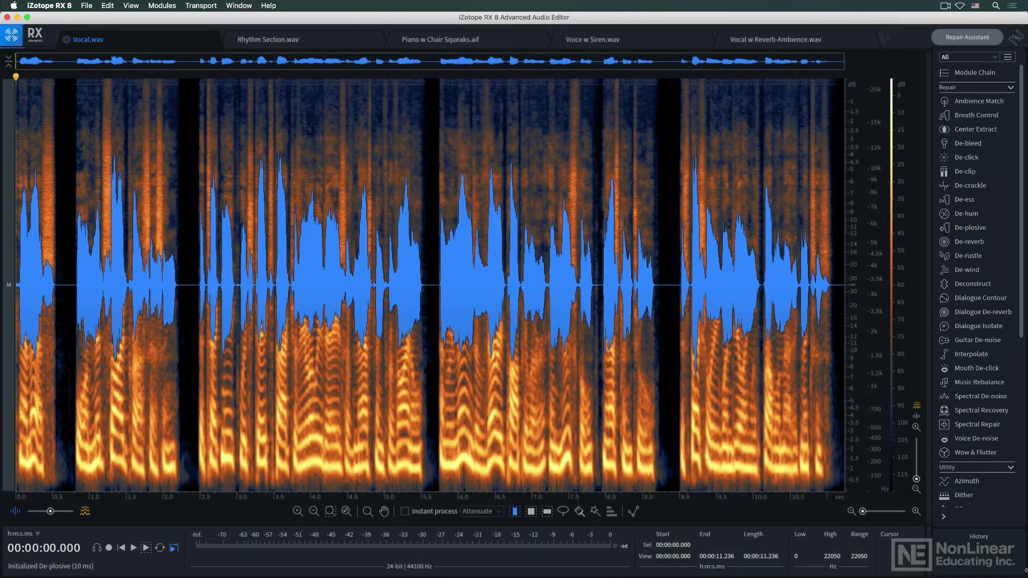
pyautogui.click(86, 6)
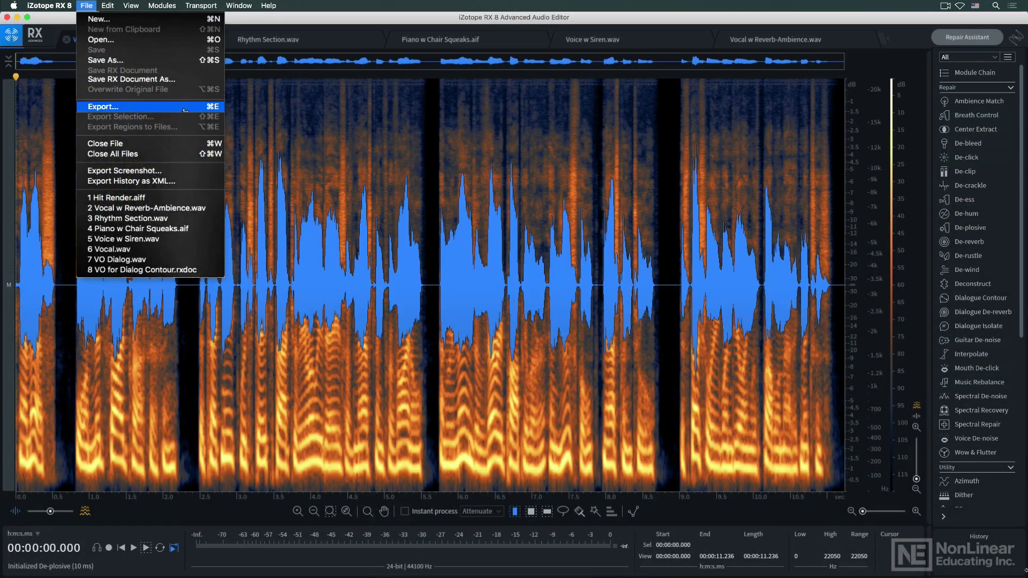
pyautogui.click(185, 110)
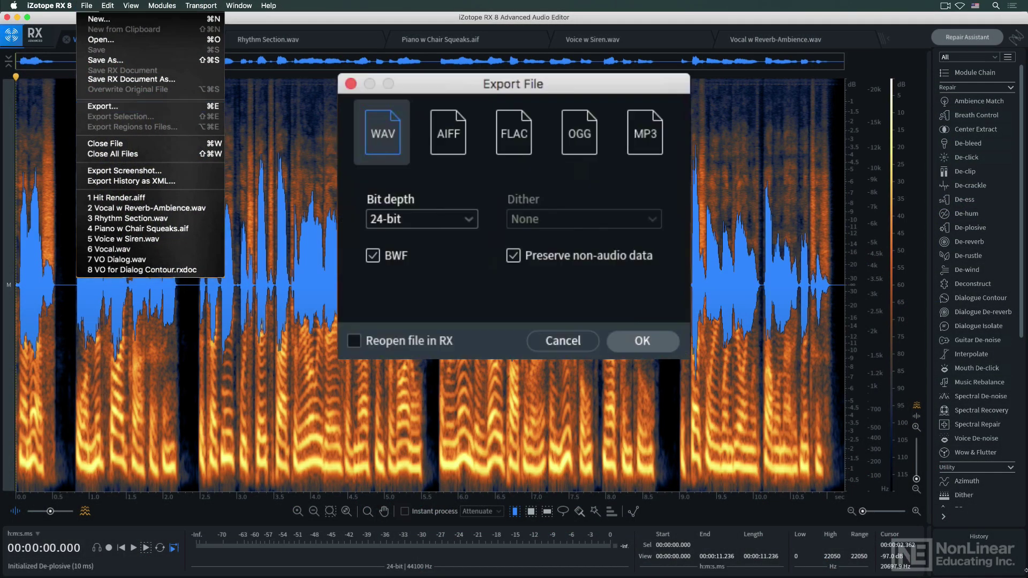
pyautogui.click(109, 5)
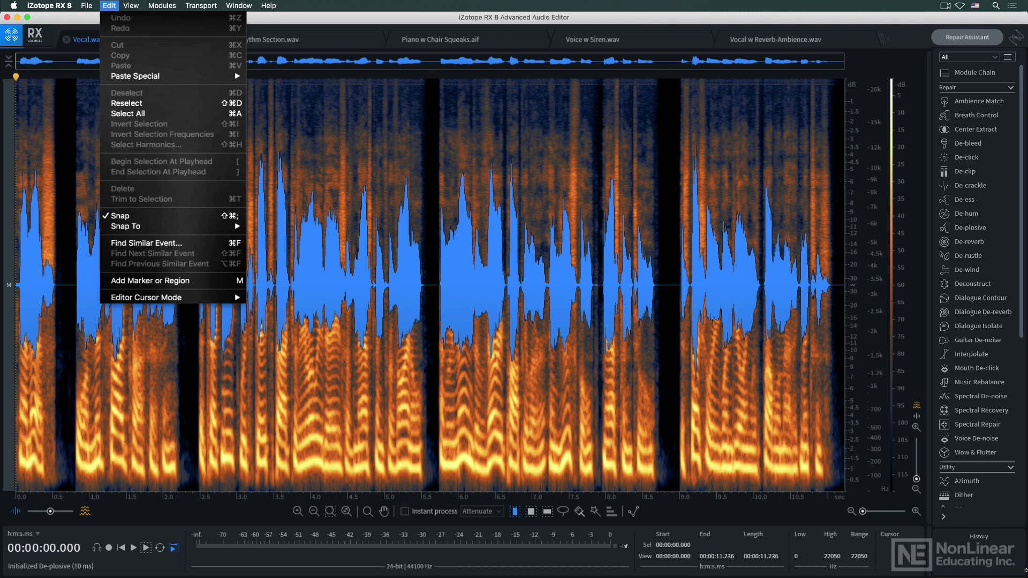
# Step: Browse the View, Modules, Transport, Window and Help menus, then dismiss them with Esc
pyautogui.moveTo(135, 9)
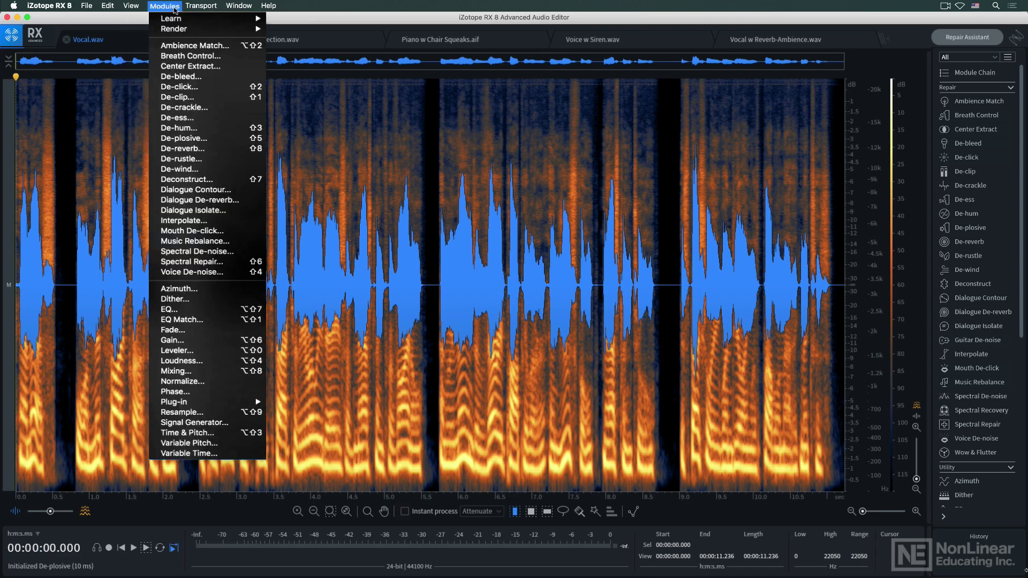
pyautogui.moveTo(217, 10)
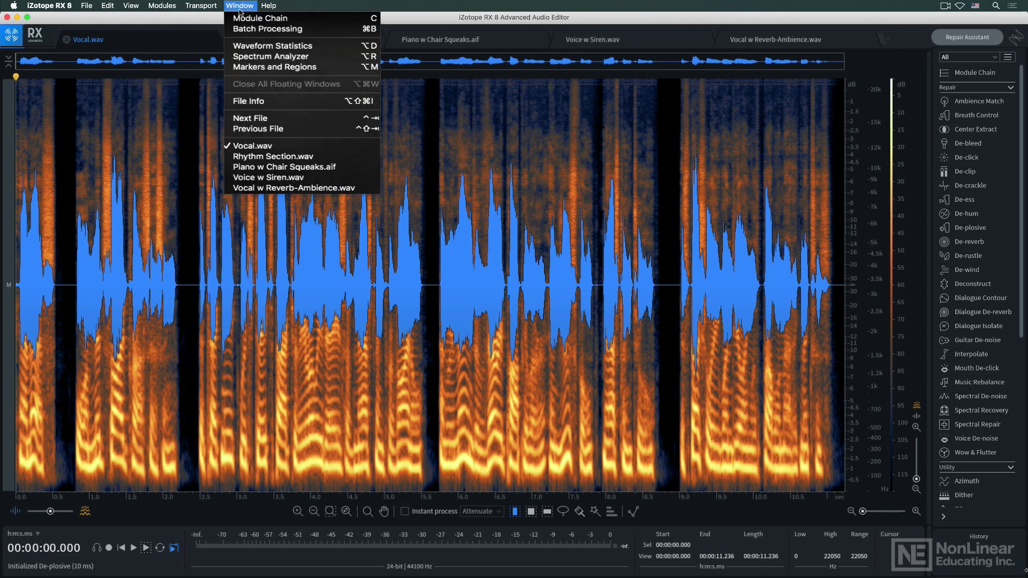
pyautogui.moveTo(282, 9)
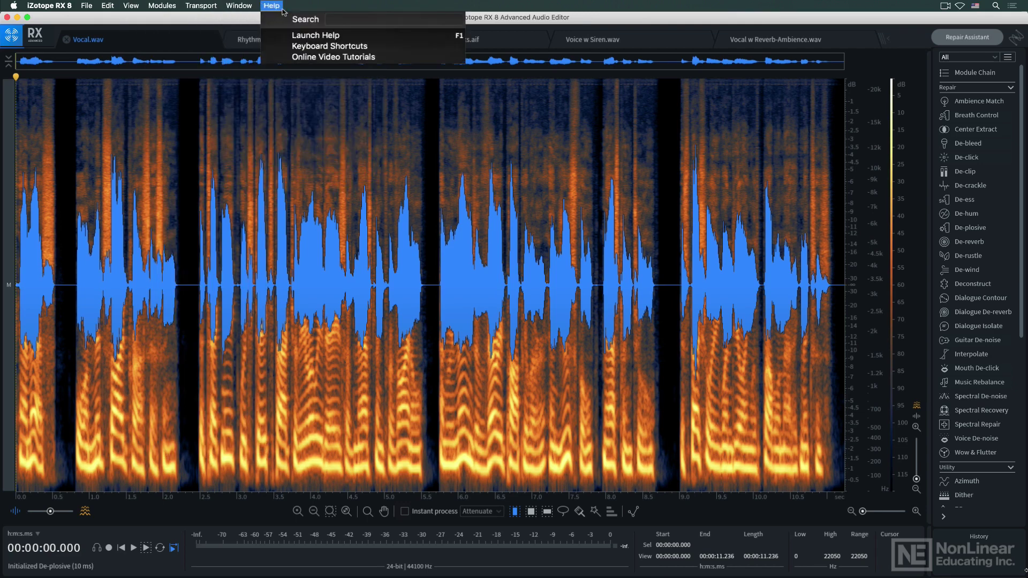
pyautogui.press('Escape')
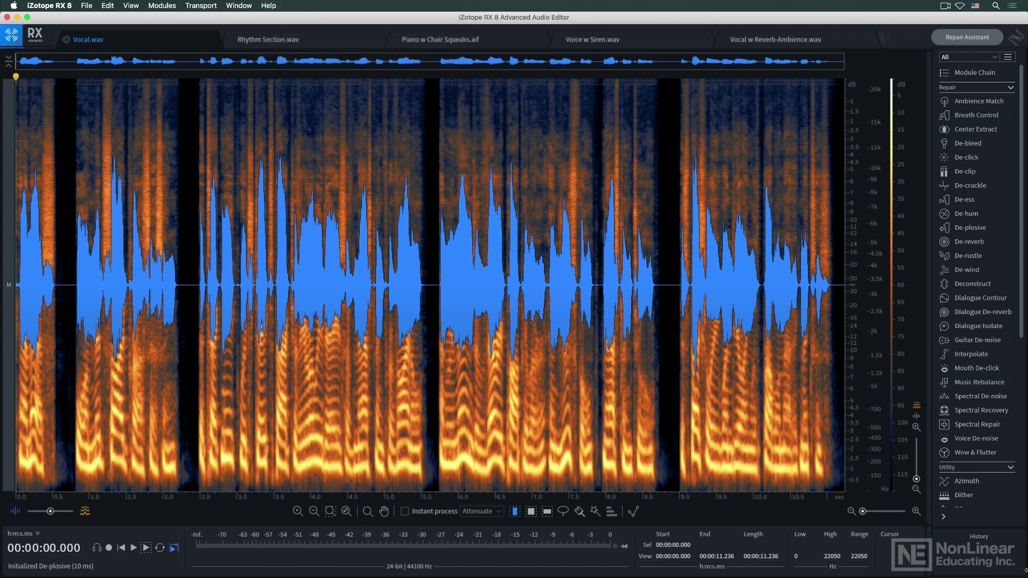